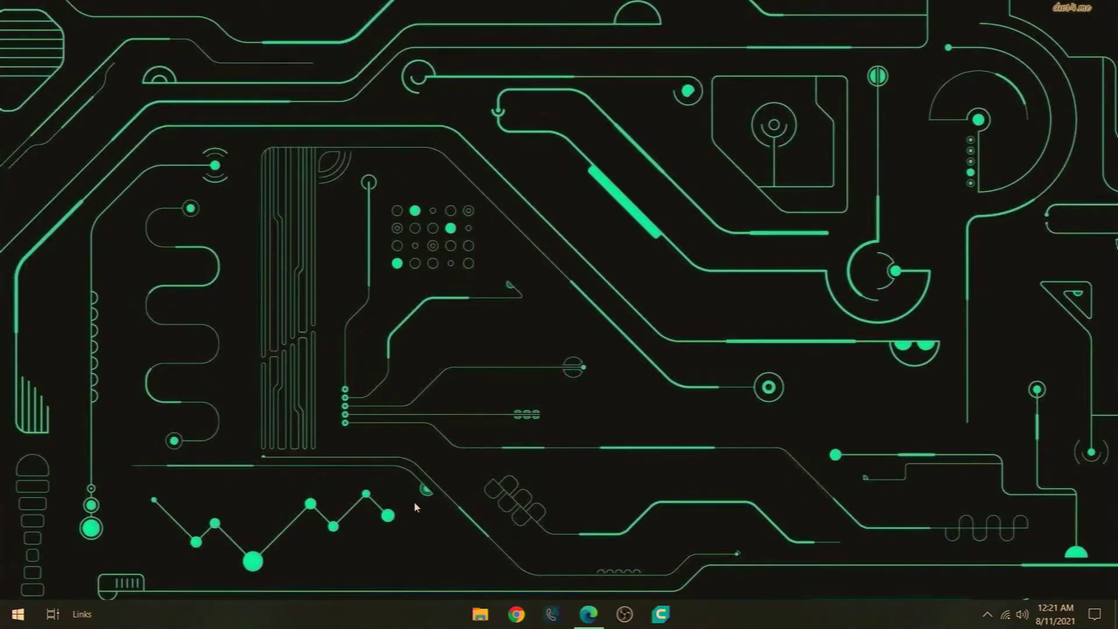
Restore the Edge browser window showing a new tab from the taskbar
left_click(591, 614)
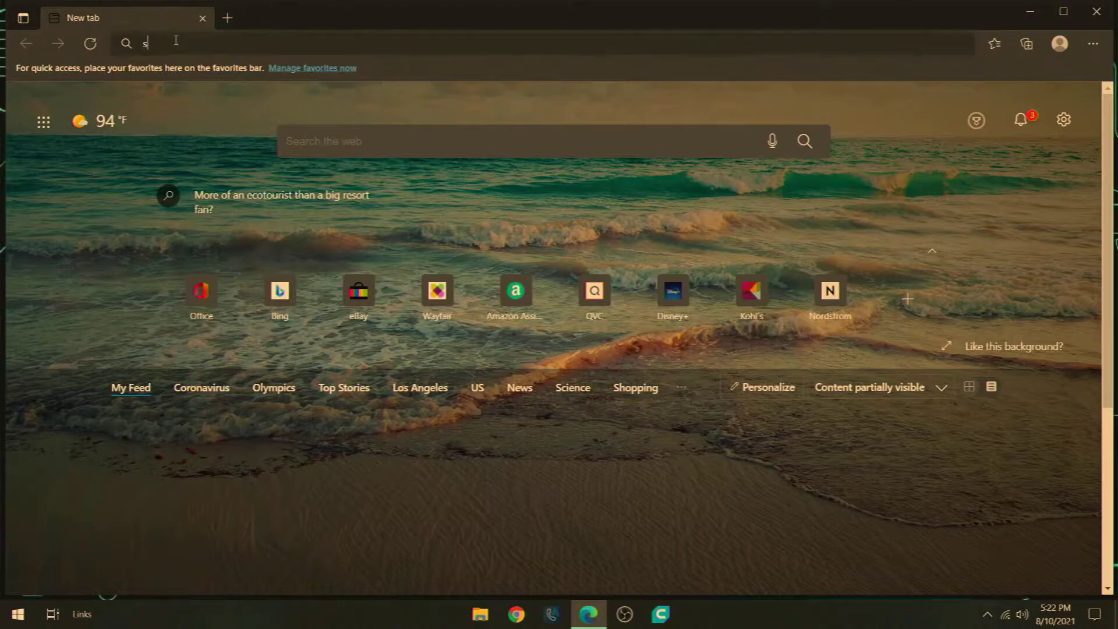
type("snappy driver ins")
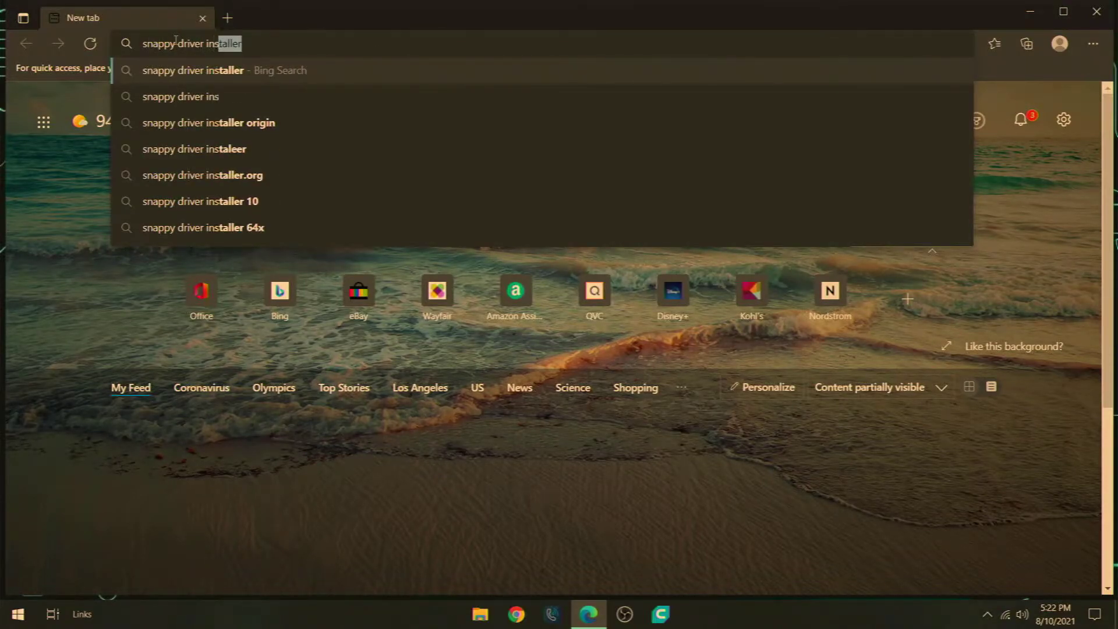
type("taller")
Run the Bing search for 'snappy driver installer'
key("Return")
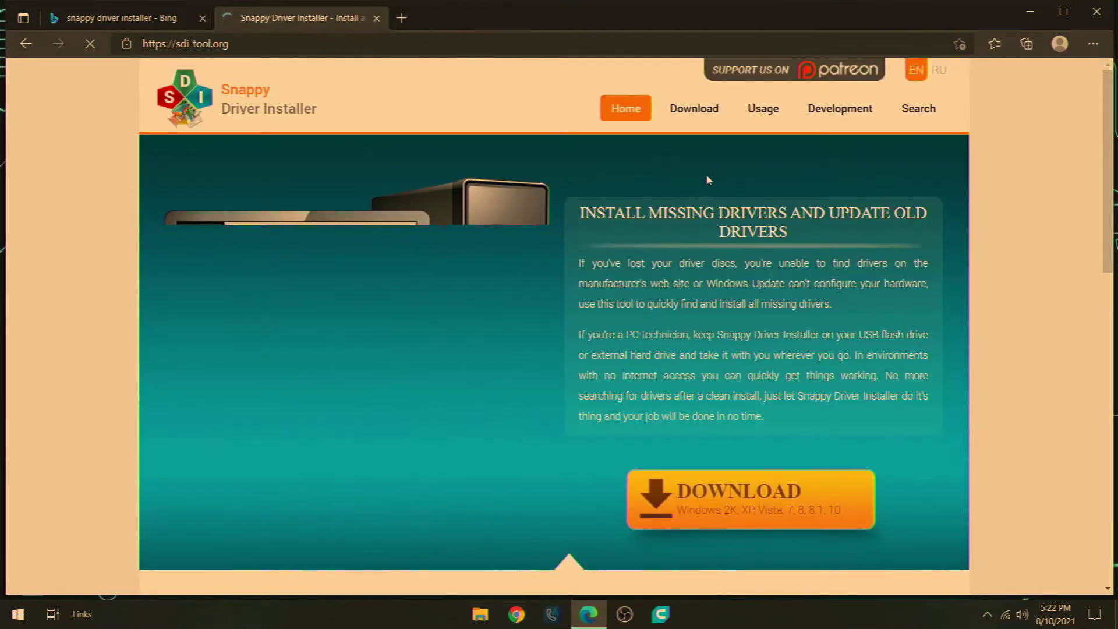
Download the SDI Lite package from sdi-tool.org and open SDI_R2102.zip
left_click(693, 108)
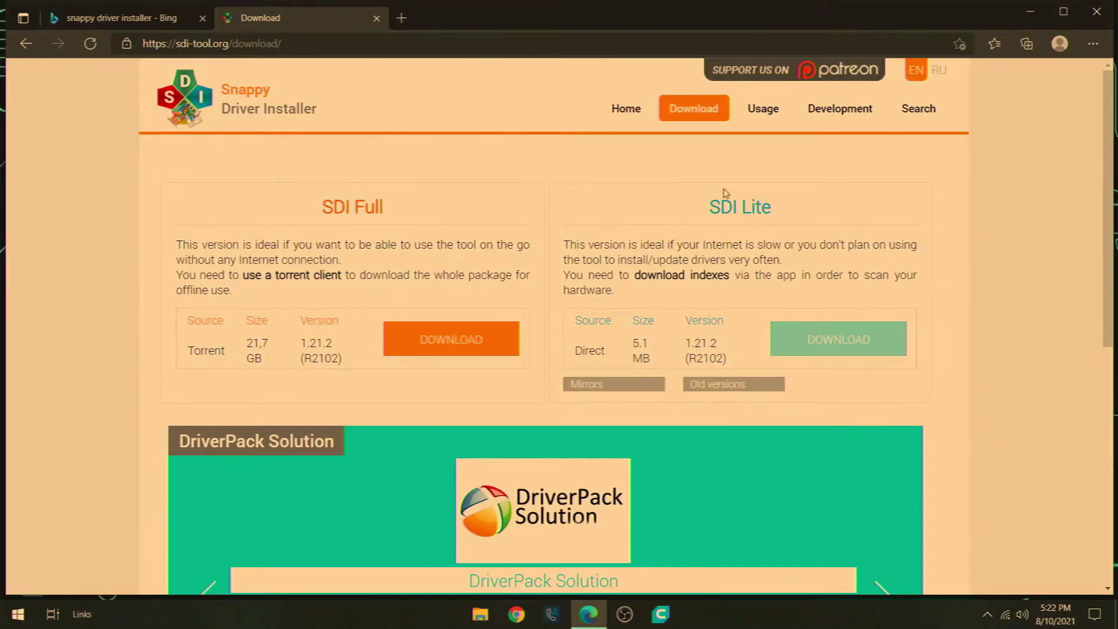
left_click(840, 345)
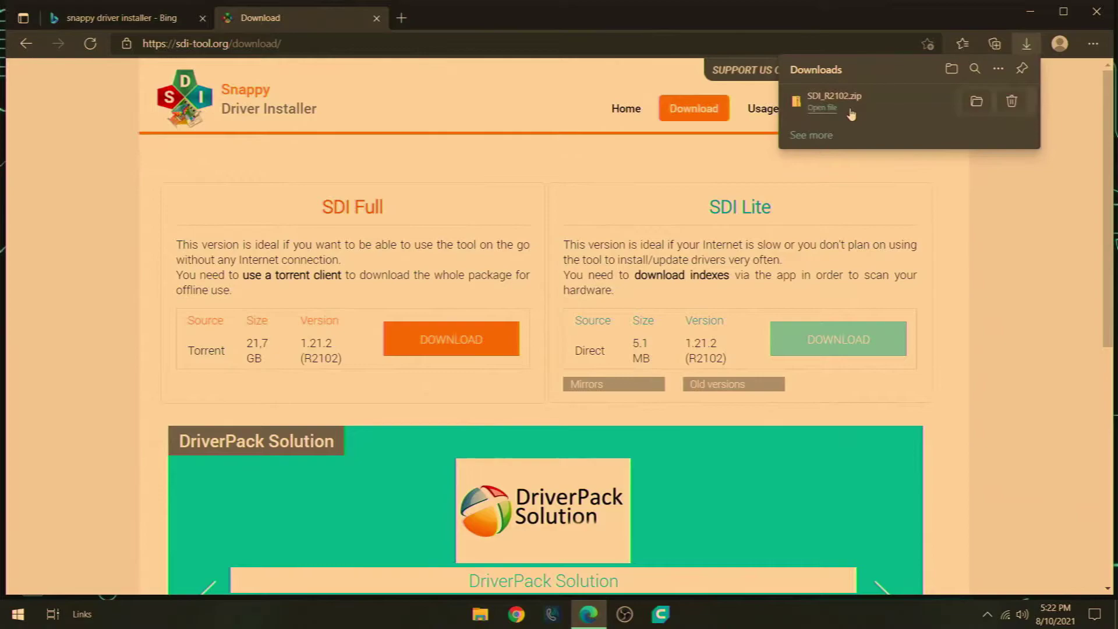
left_click(822, 108)
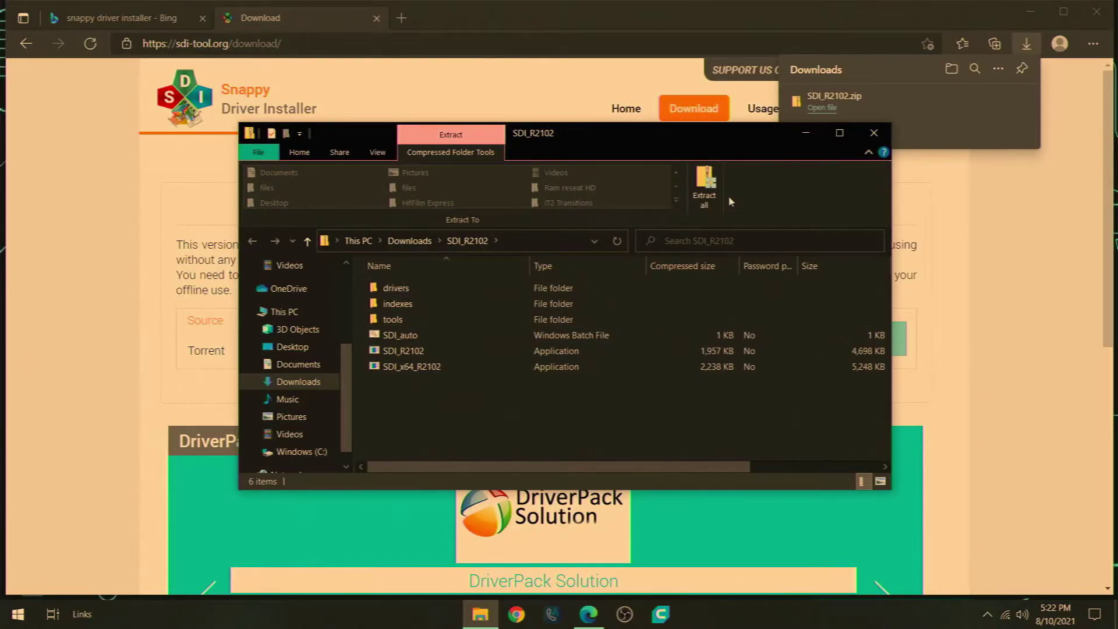
Extract SDI_R2102.zip into Downloads\SDI_R2102, then close the zipped-folder window
left_click(713, 199)
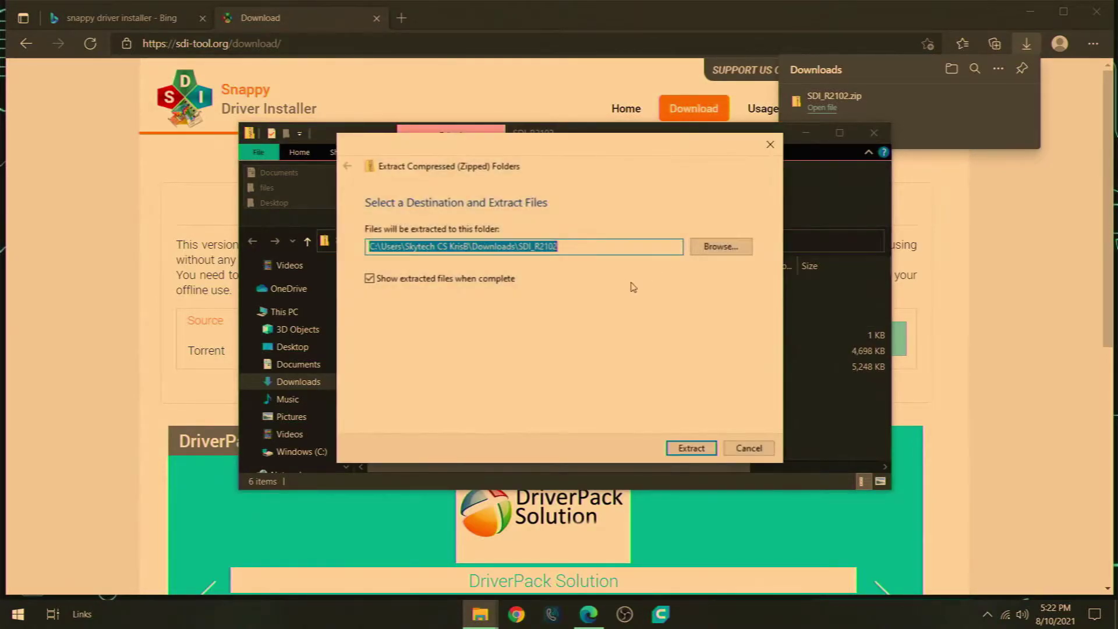
left_click(691, 448)
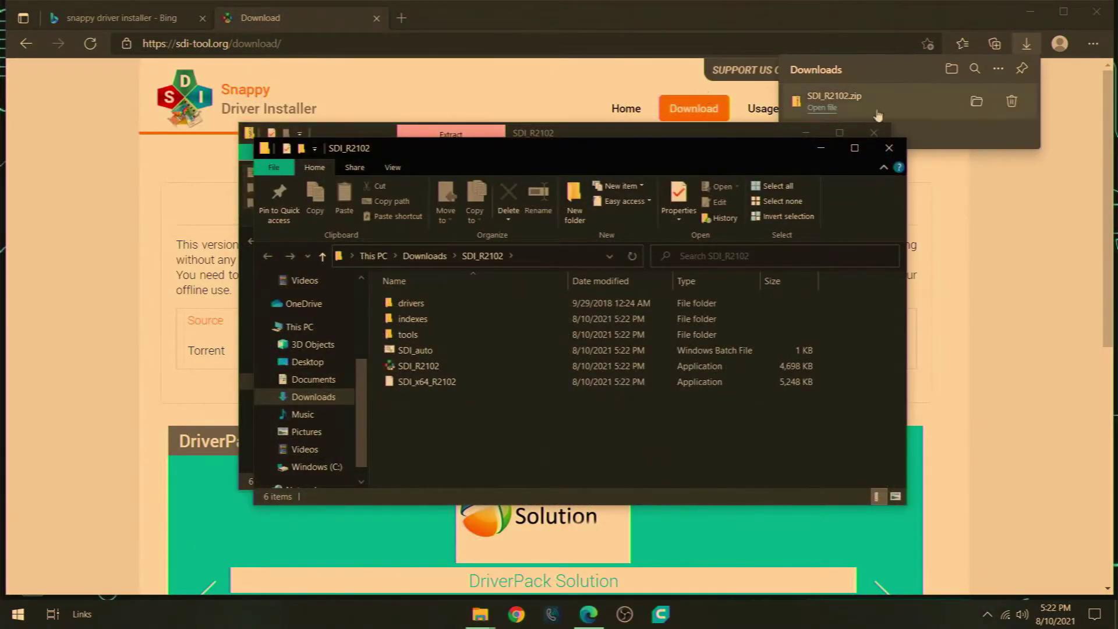
left_click(874, 129)
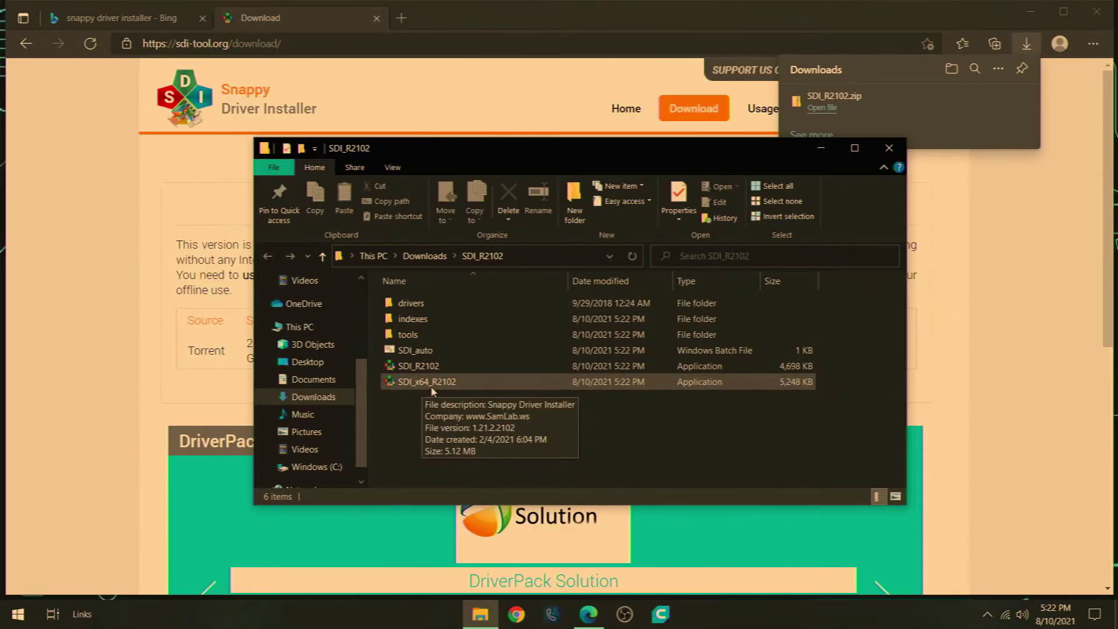
Run SDI_x64_R2102 with admin permission and allow it through the Windows firewall
double_click(430, 382)
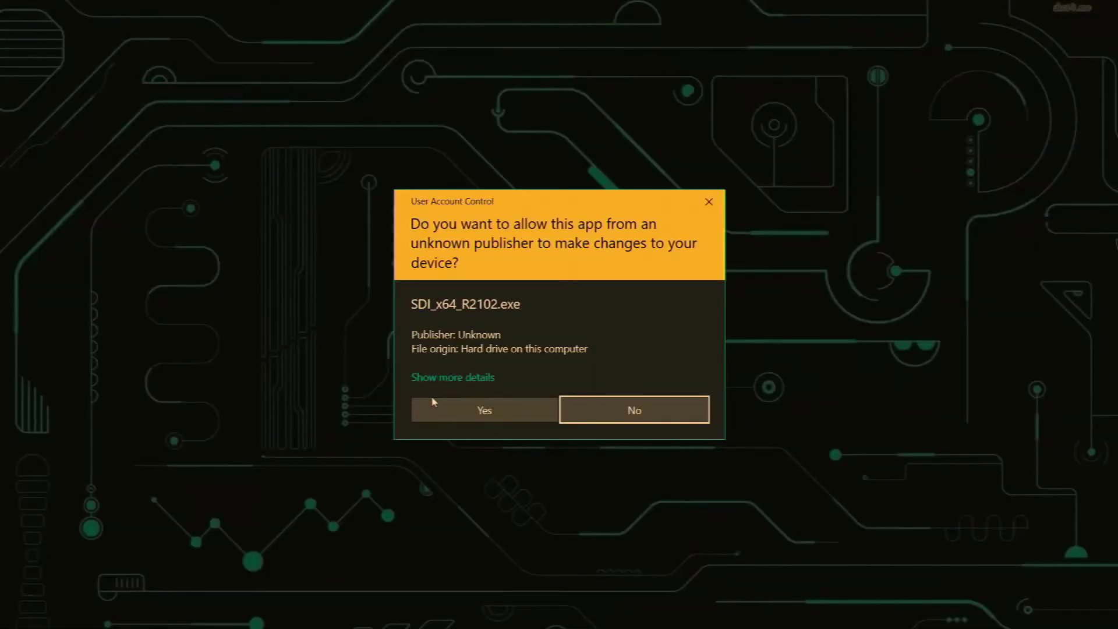
left_click(483, 409)
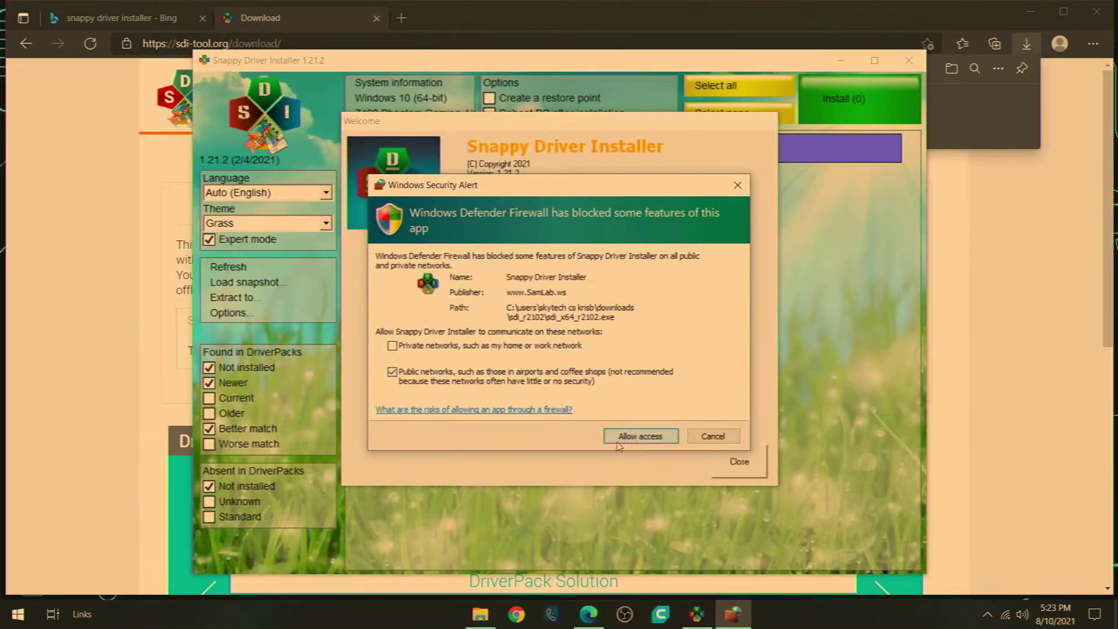
left_click(640, 436)
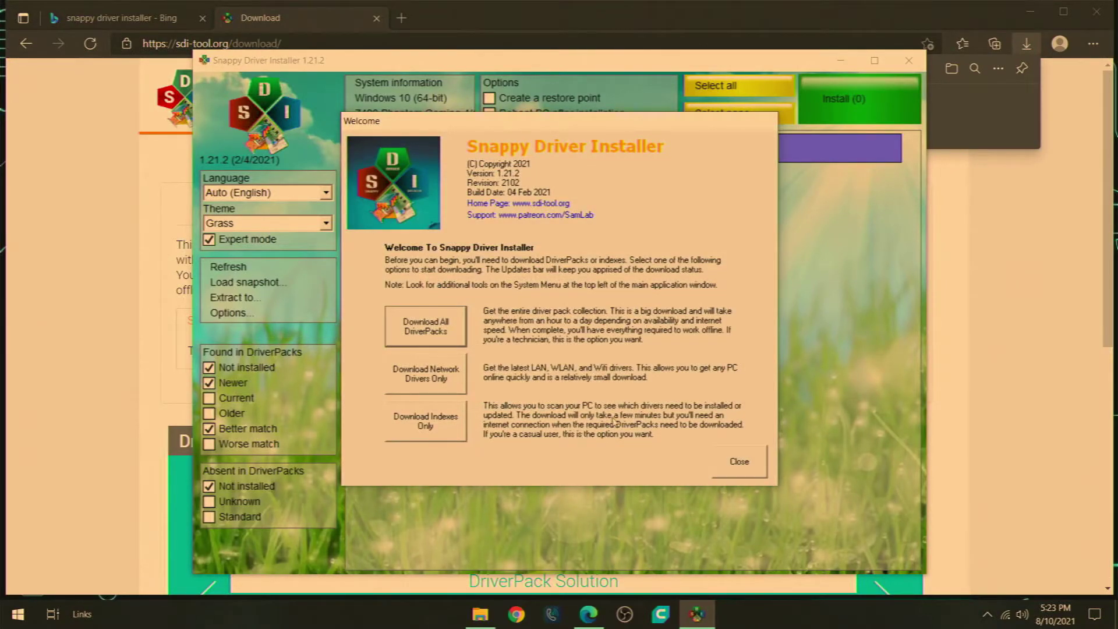
Dismiss the Welcome window and download the Indexes through the Update dialog
left_click(739, 461)
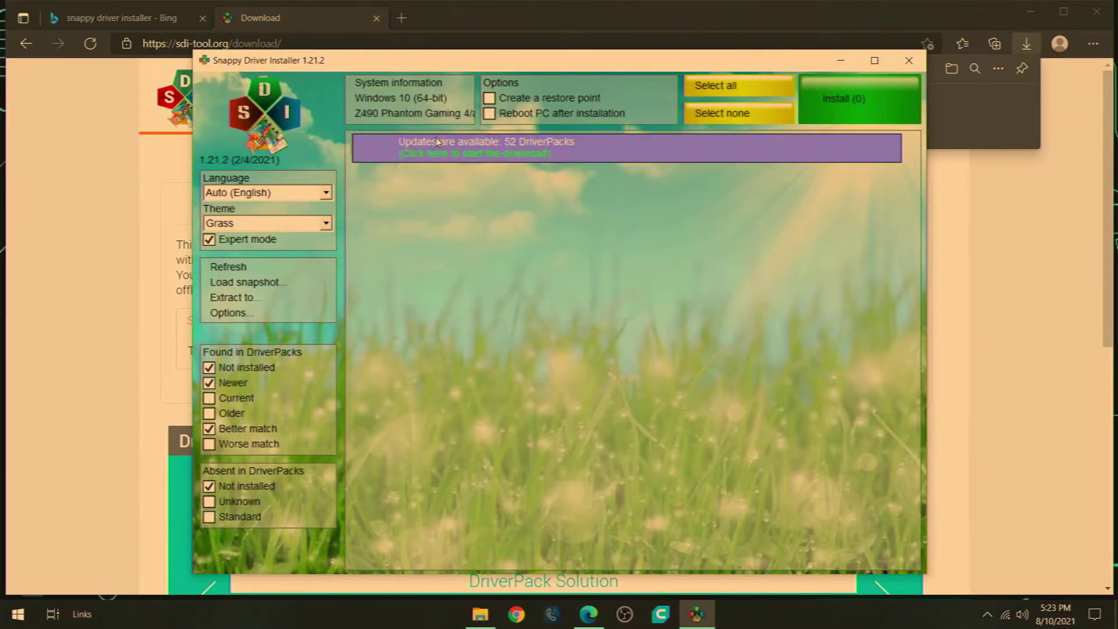
left_click(417, 142)
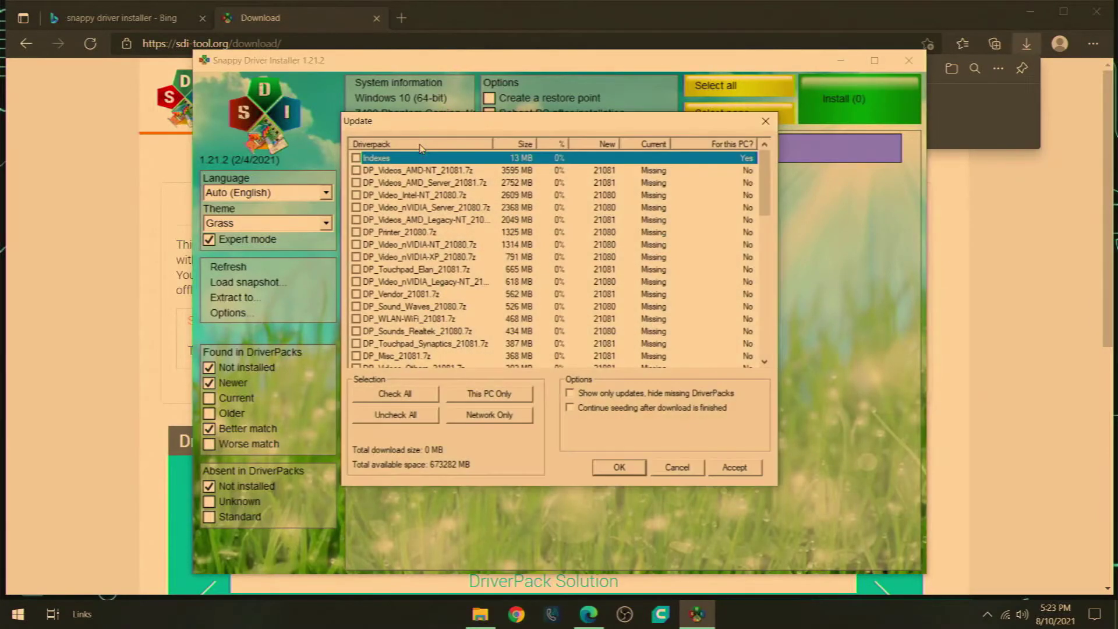
left_click(356, 158)
left_click(620, 468)
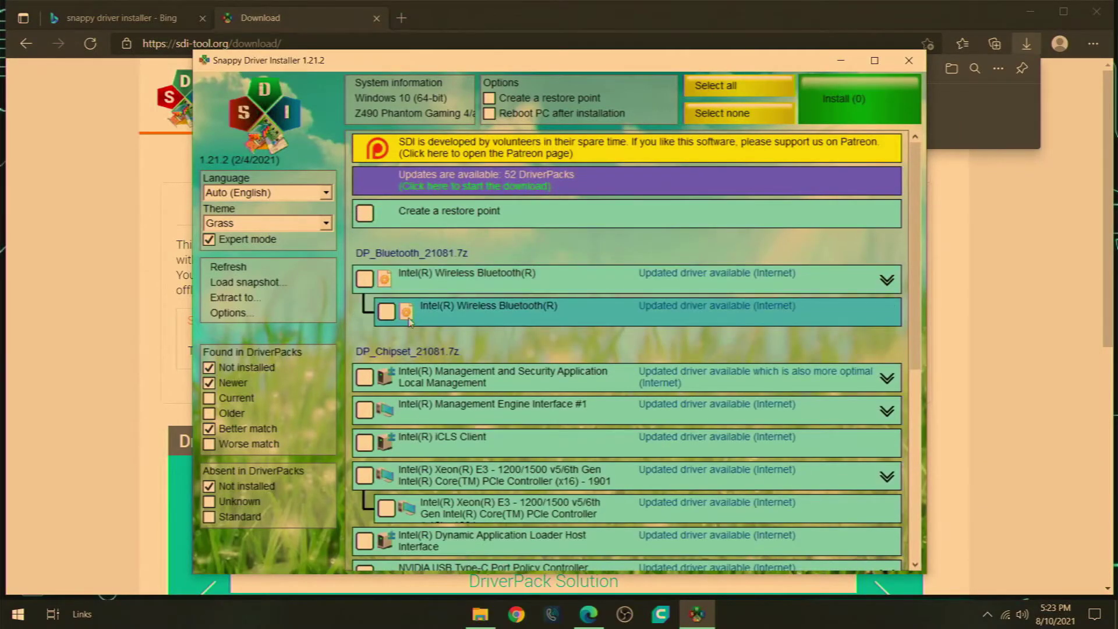
scroll(409, 320, "down", 1)
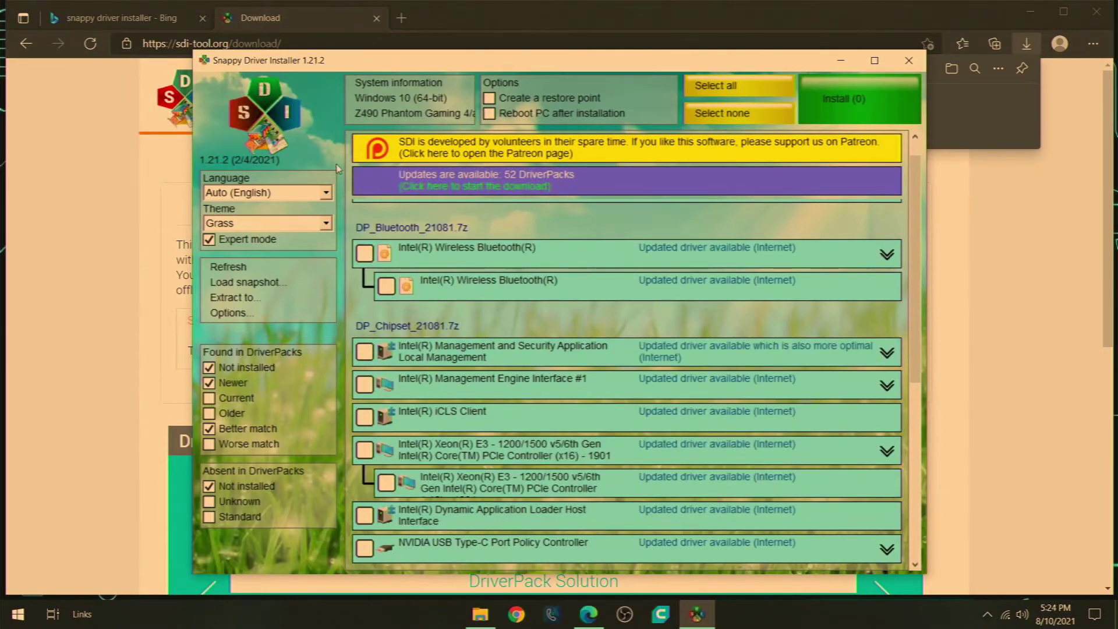
Tick the seven updates, Intel Bluetooth through NVIDIA USB Type-C controller, and install them
left_click(365, 253)
left_click(364, 351)
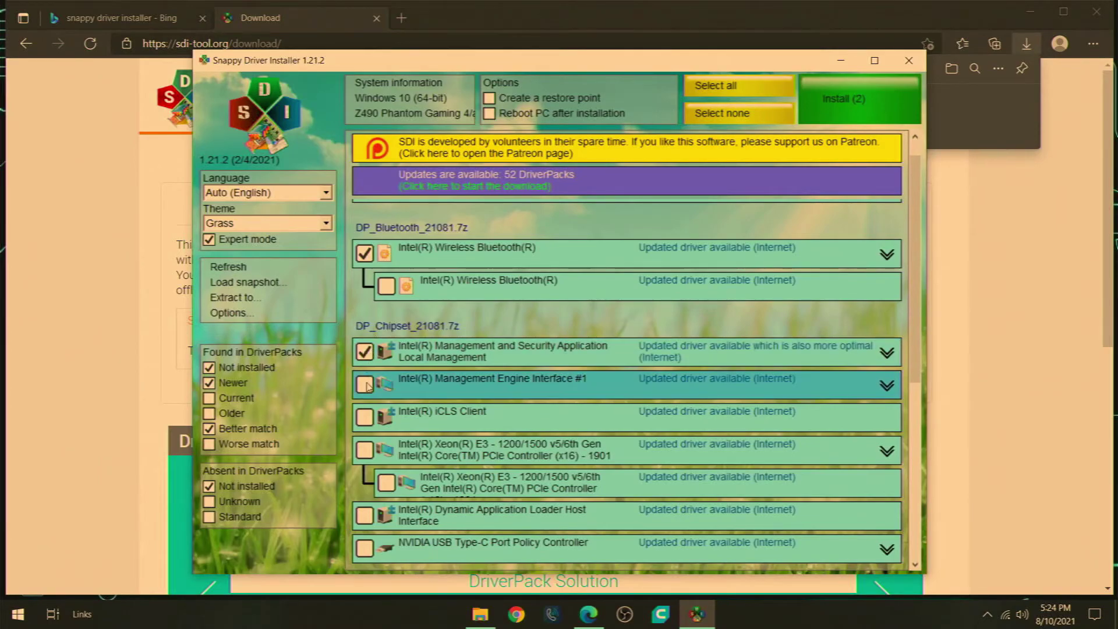
left_click(364, 385)
left_click(365, 418)
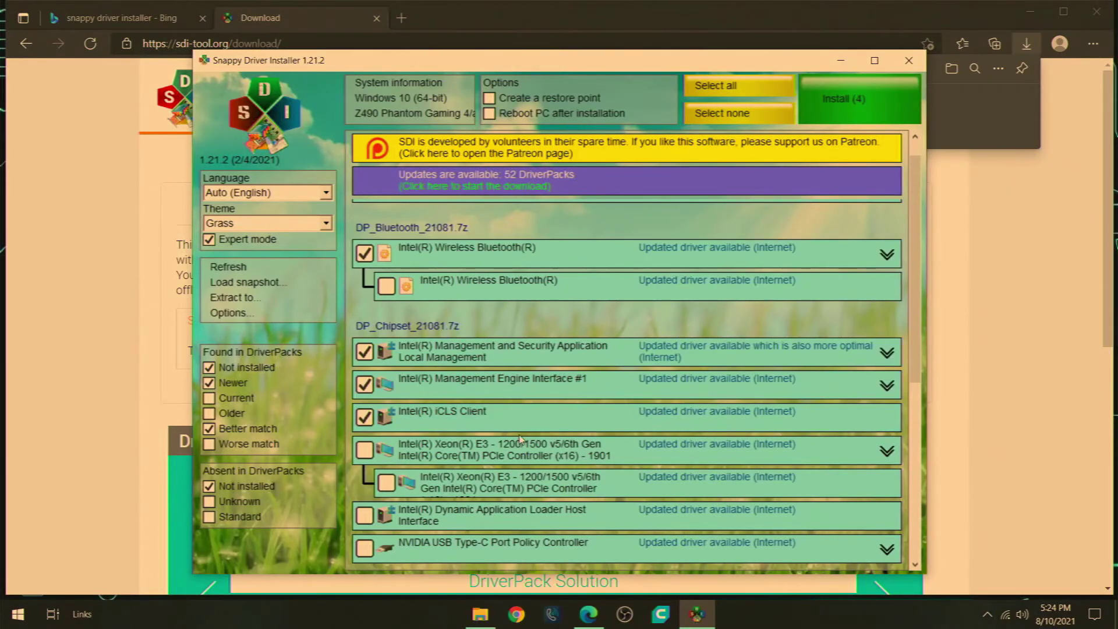
scroll(521, 437, "down", 1)
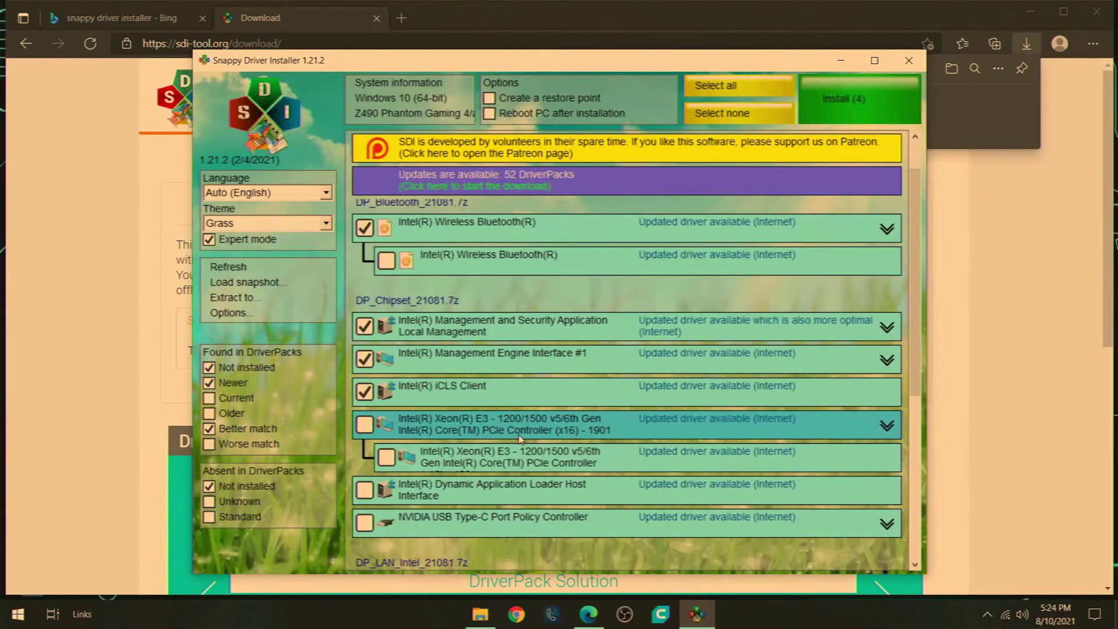
left_click(365, 425)
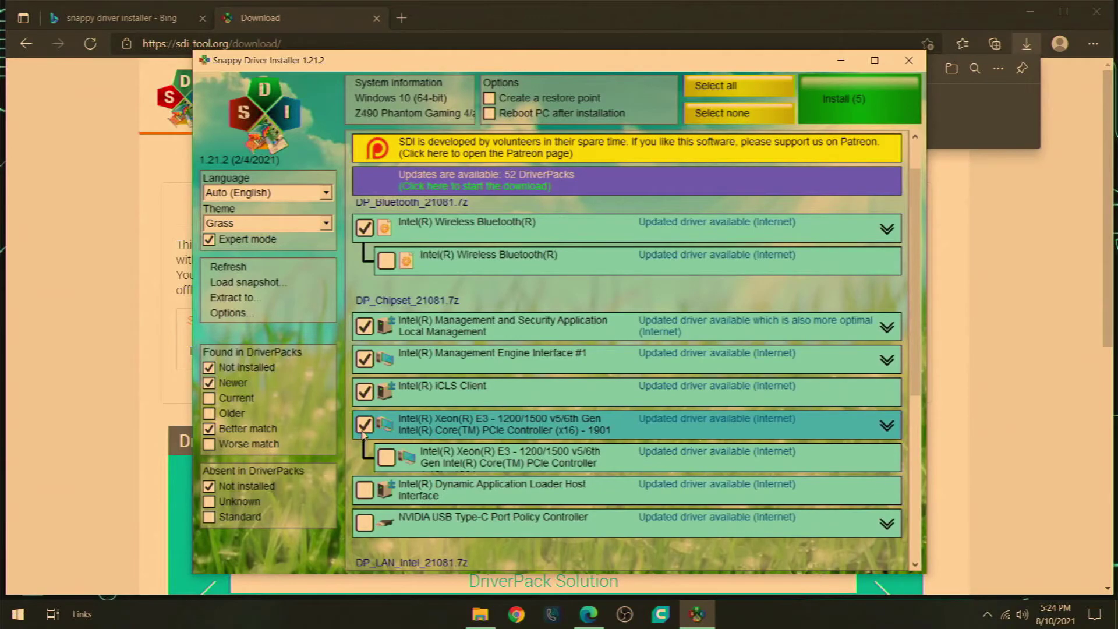
left_click(364, 490)
left_click(364, 523)
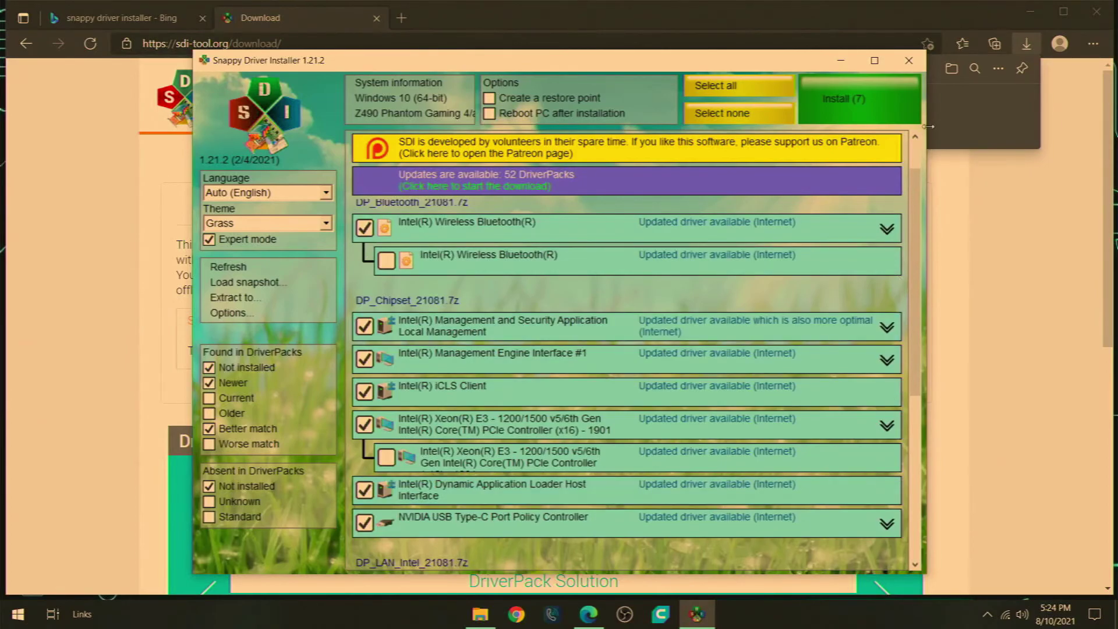
left_click(852, 114)
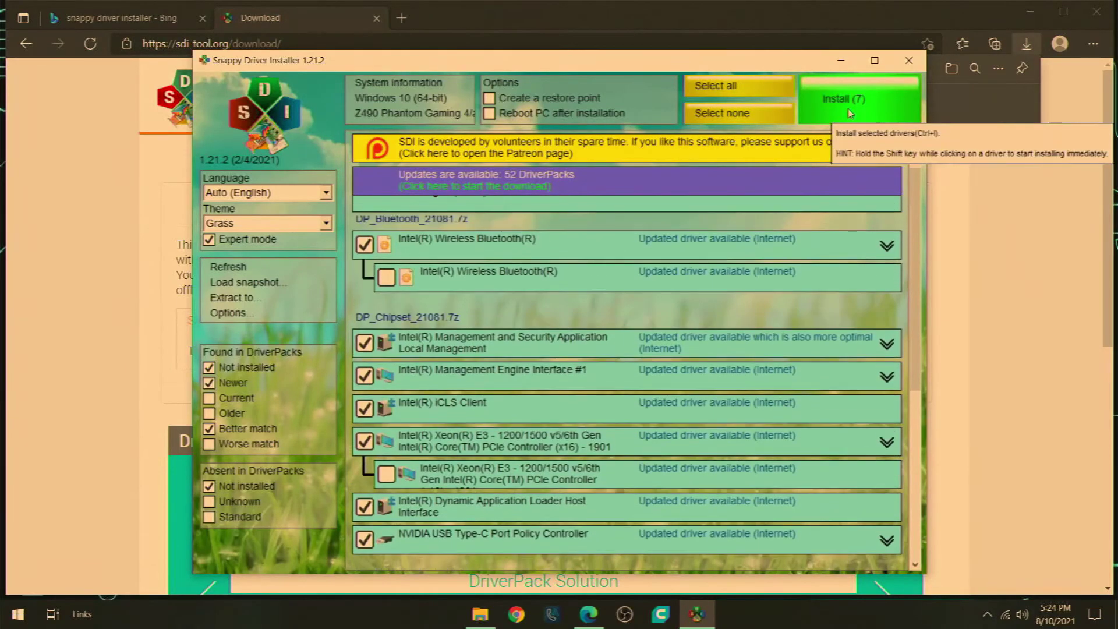